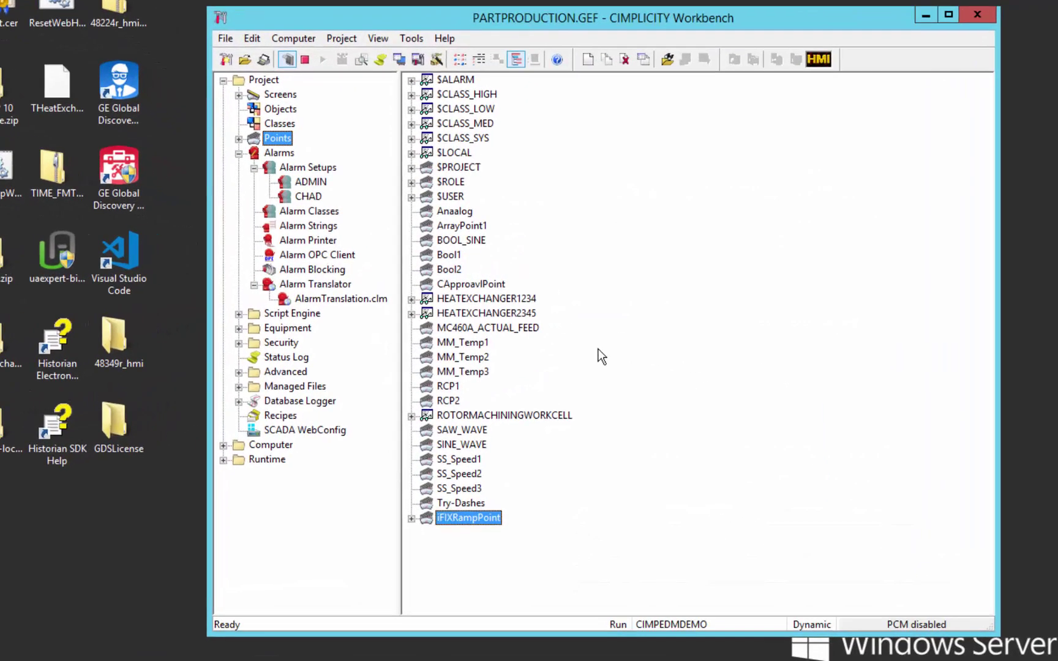
- Create a new virtual analog point with Point ID 'Temperature'
right_click(531, 546)
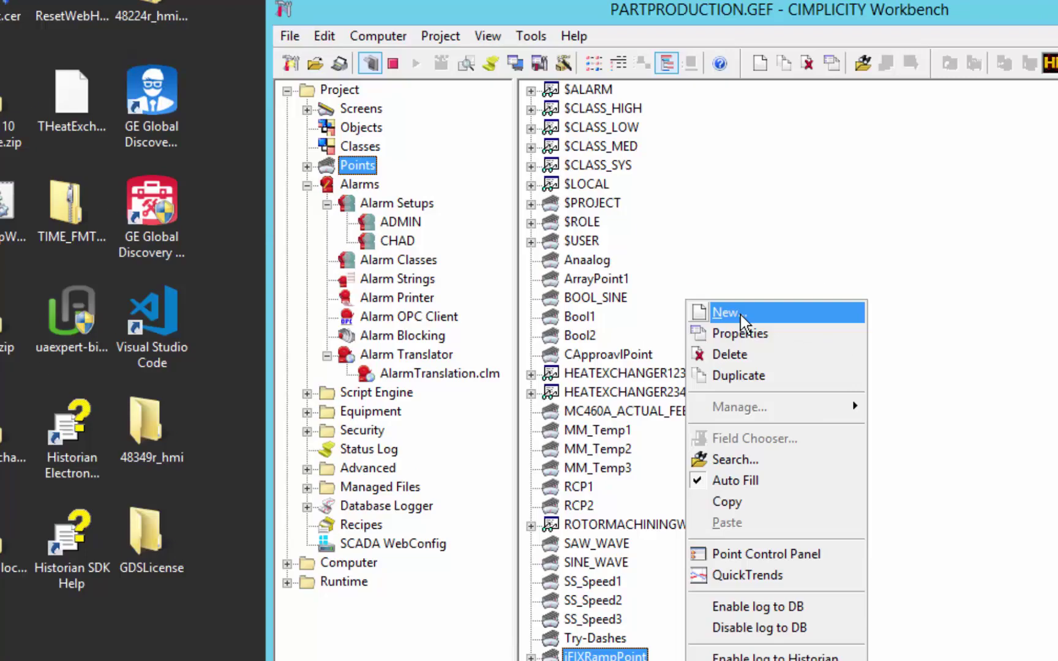
left_click(741, 314)
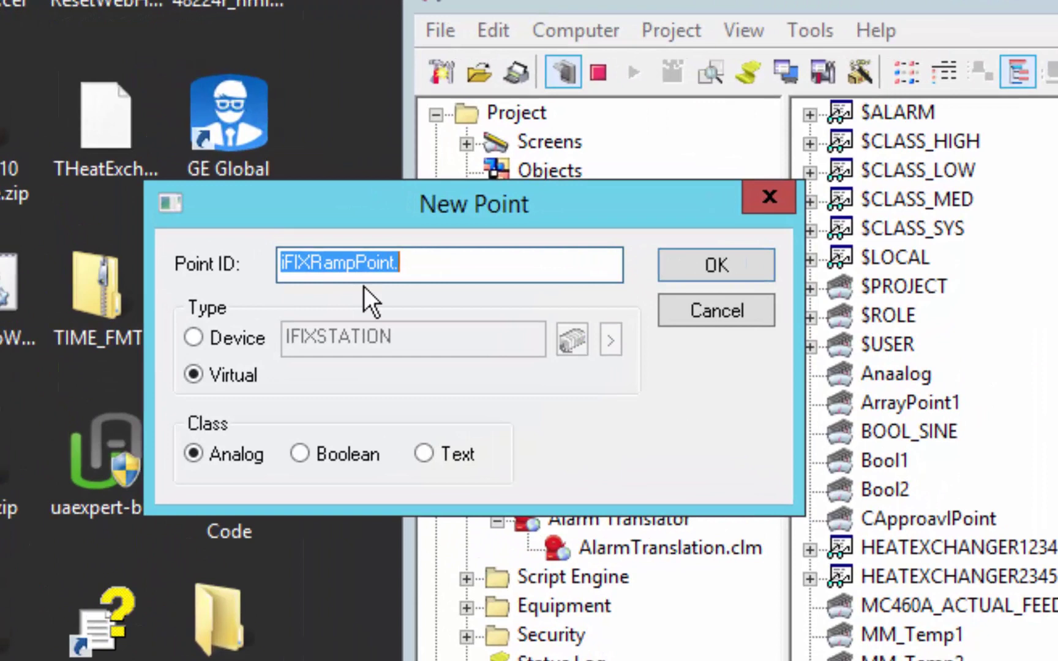
type("Temperature")
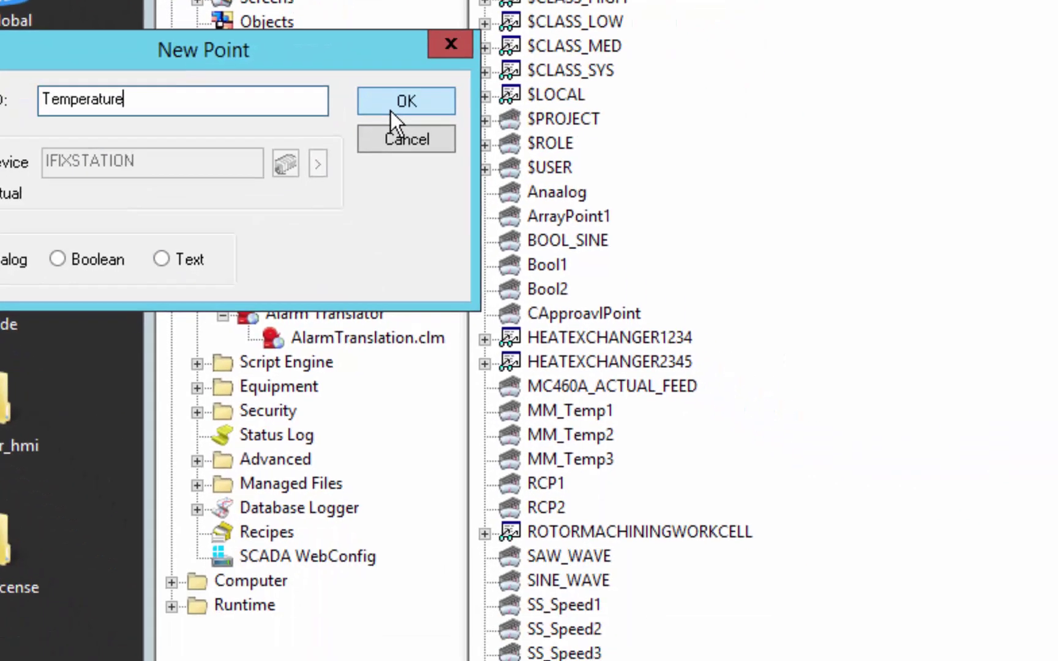
- Create the Temperature point with initialization Saved or Initialized and initial value 15
left_click(391, 109)
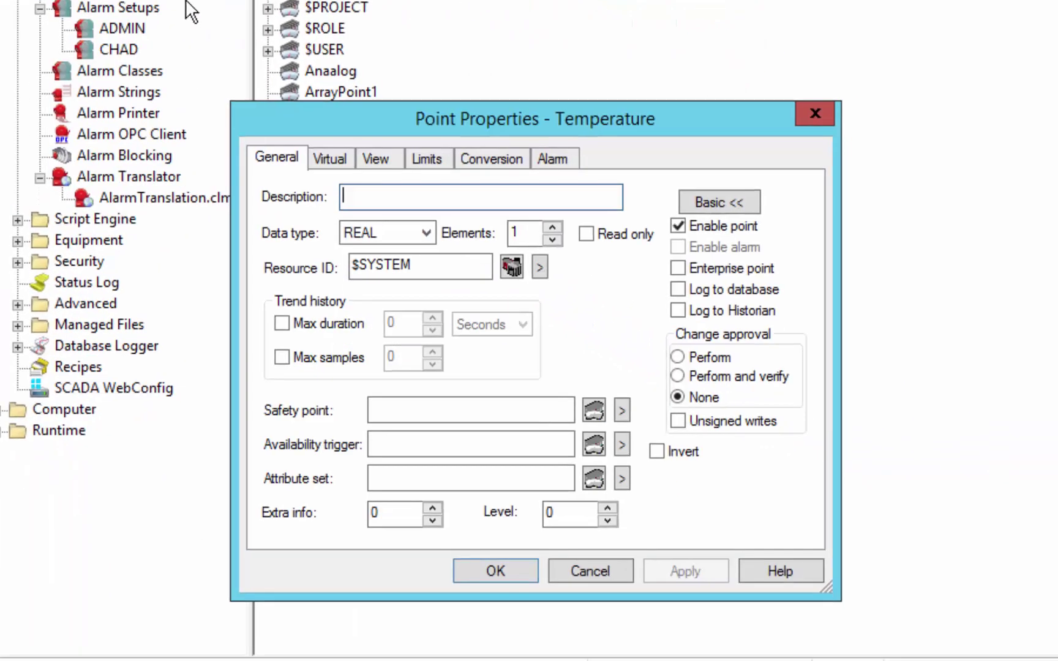
left_click(336, 160)
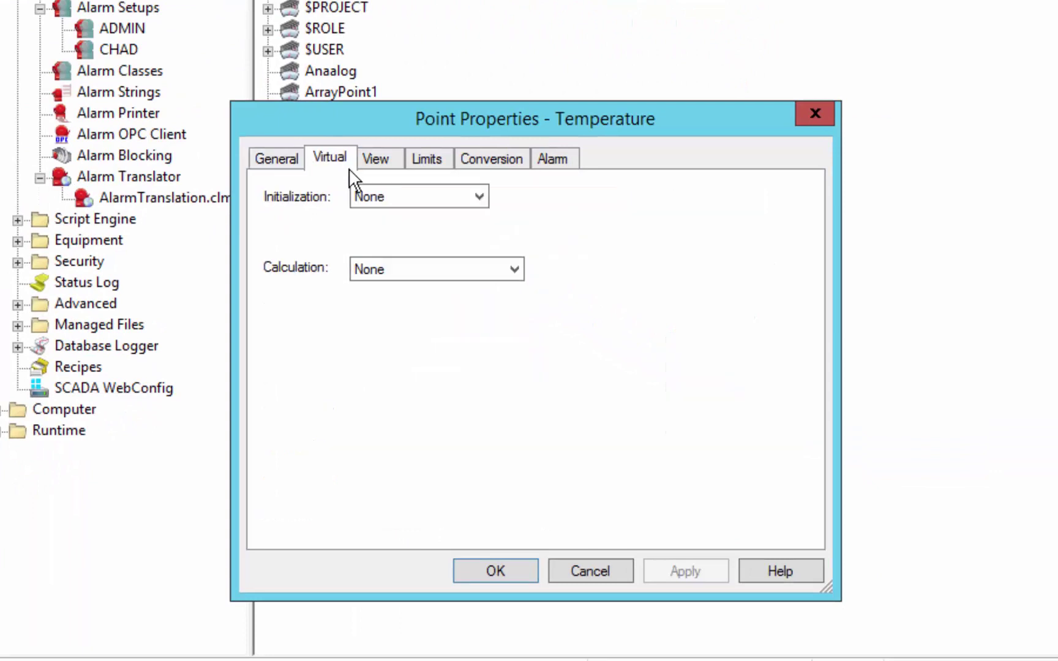
left_click(384, 195)
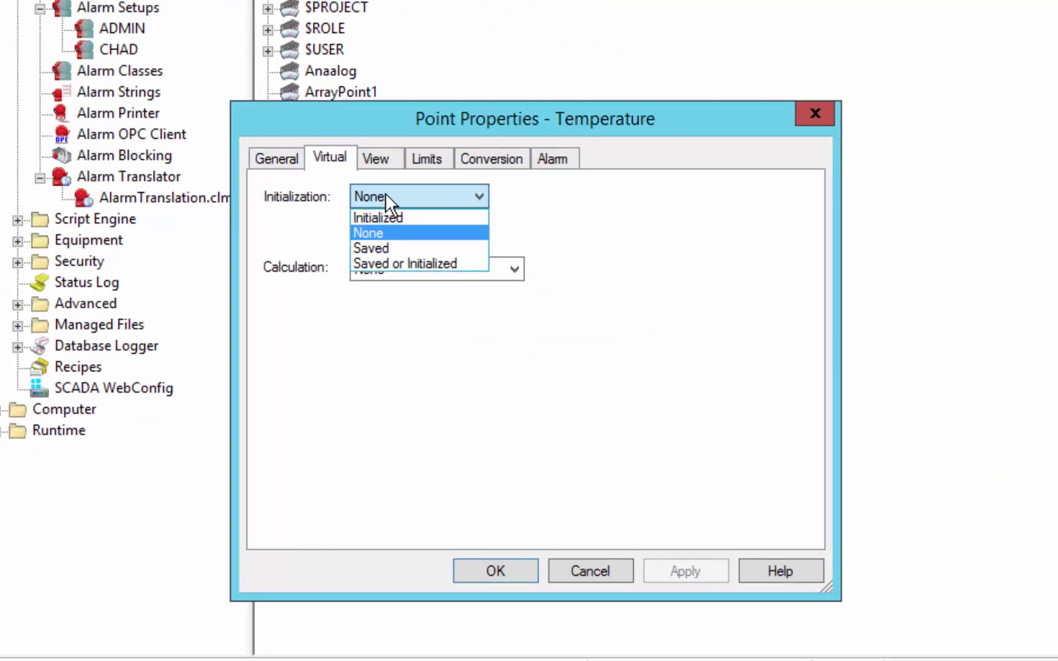
left_click(399, 264)
left_click(394, 231)
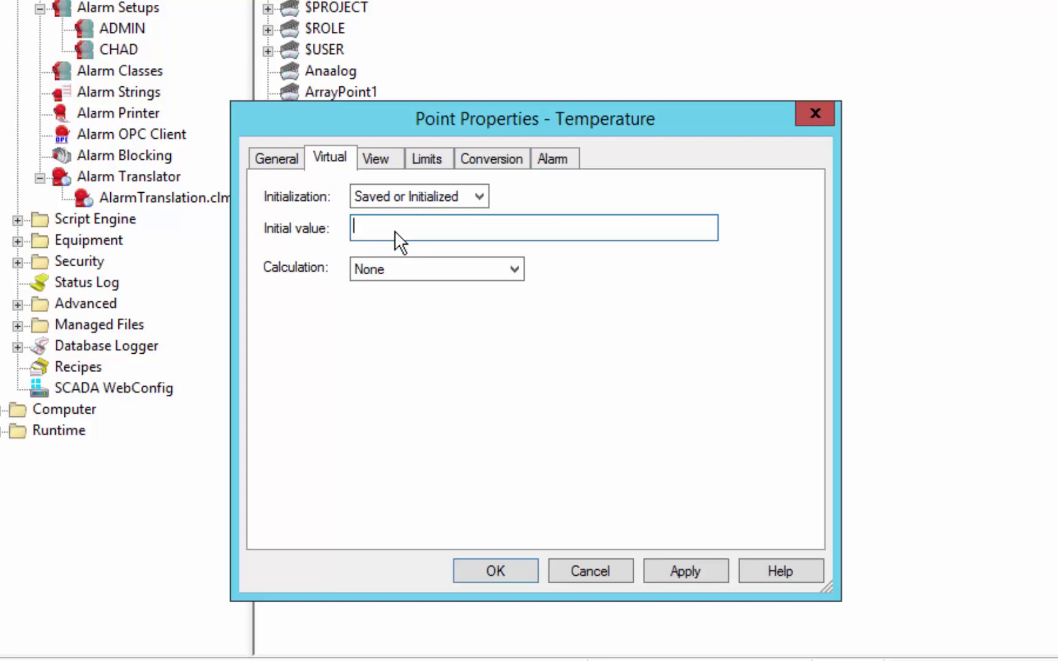
type("15")
left_click(544, 157)
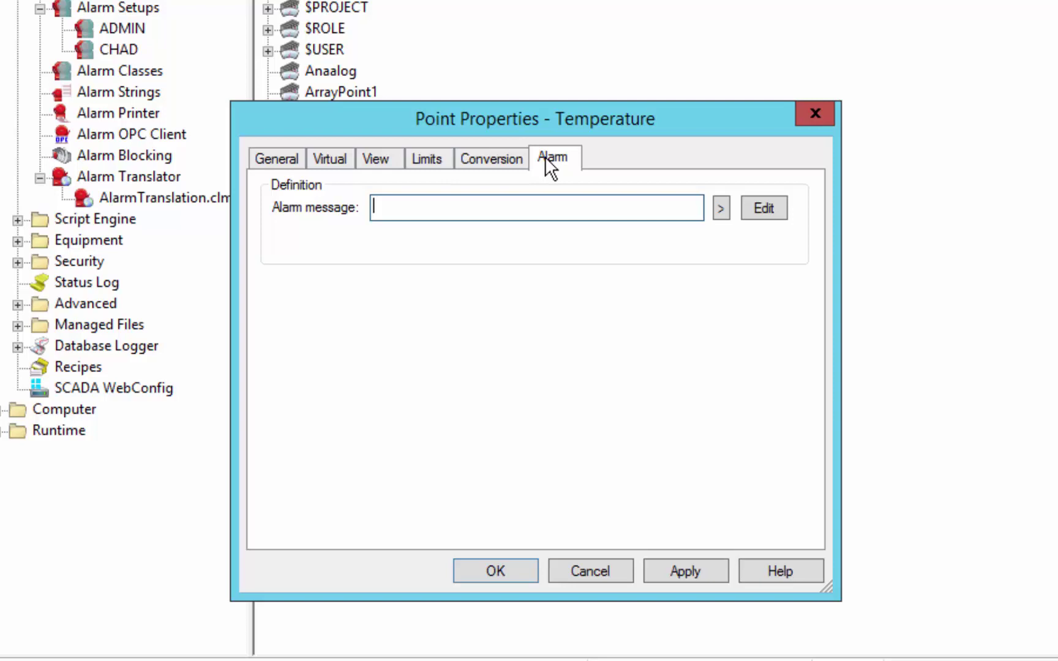
- Enter alarm message 'Check the Temperature' with limits HiHi 35, Hi 30, Lo -5, LoLo -15
type("Check the ")
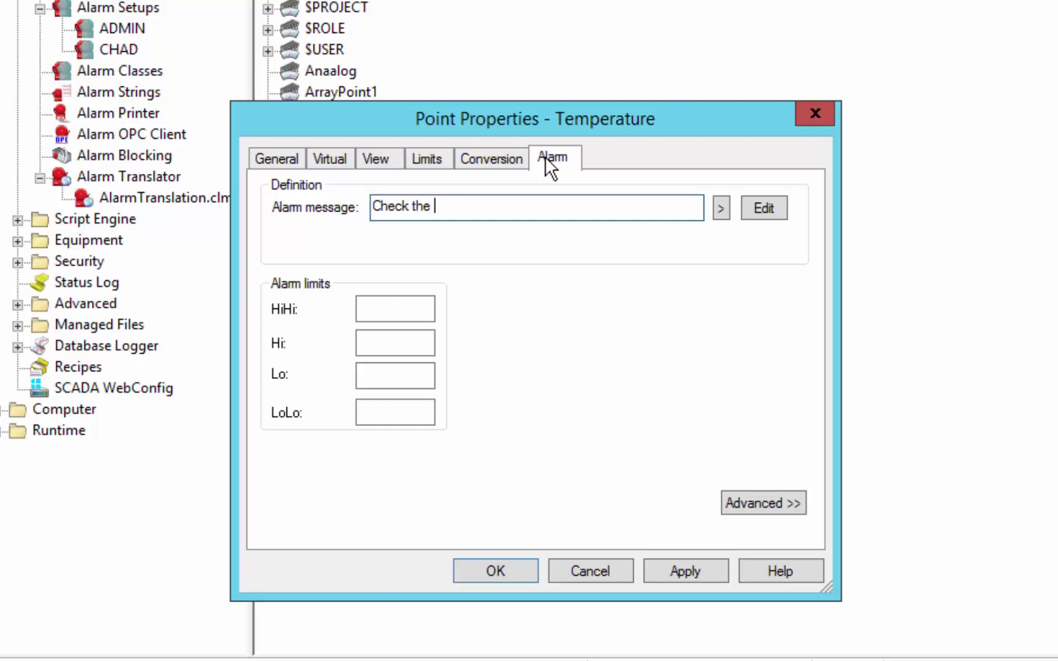
type("Temperature")
left_click(409, 341)
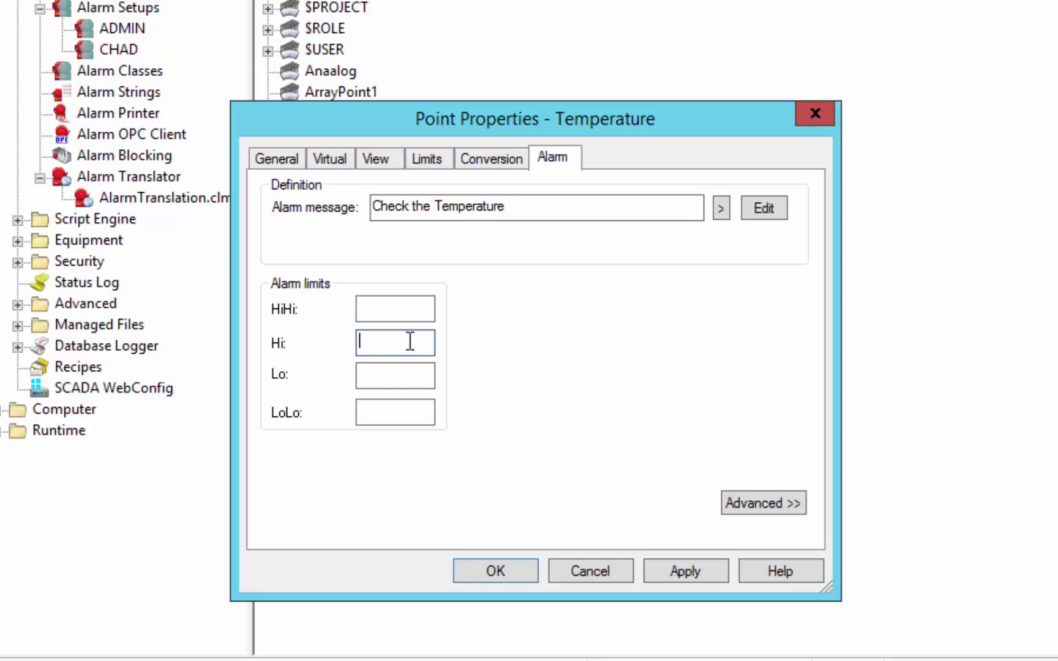
type("30")
left_click(369, 313)
type("35")
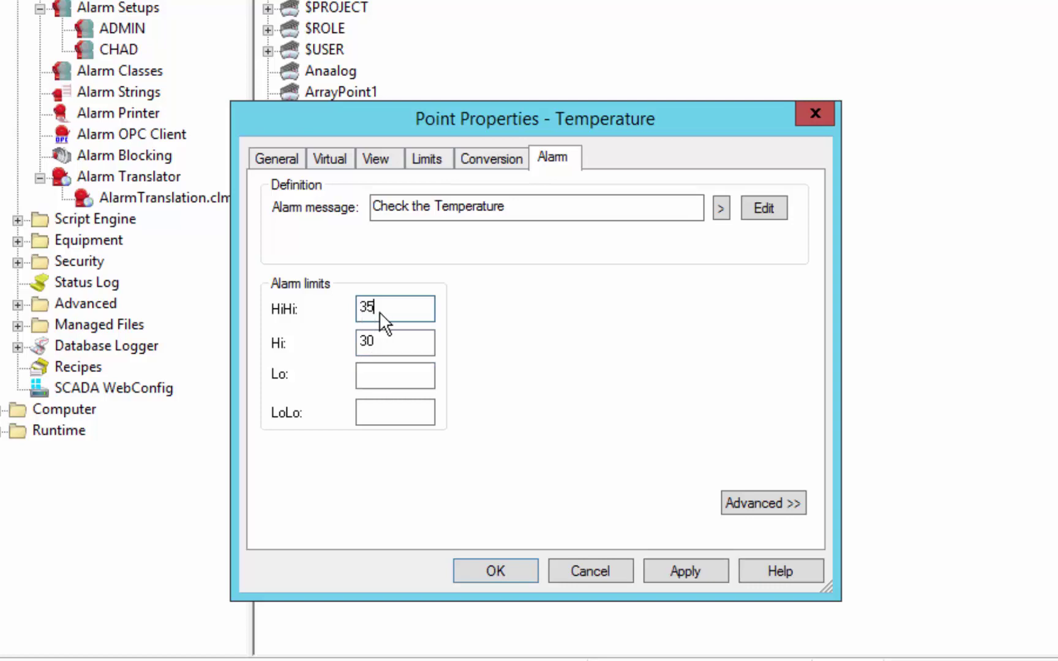
left_click(378, 376)
type("-5")
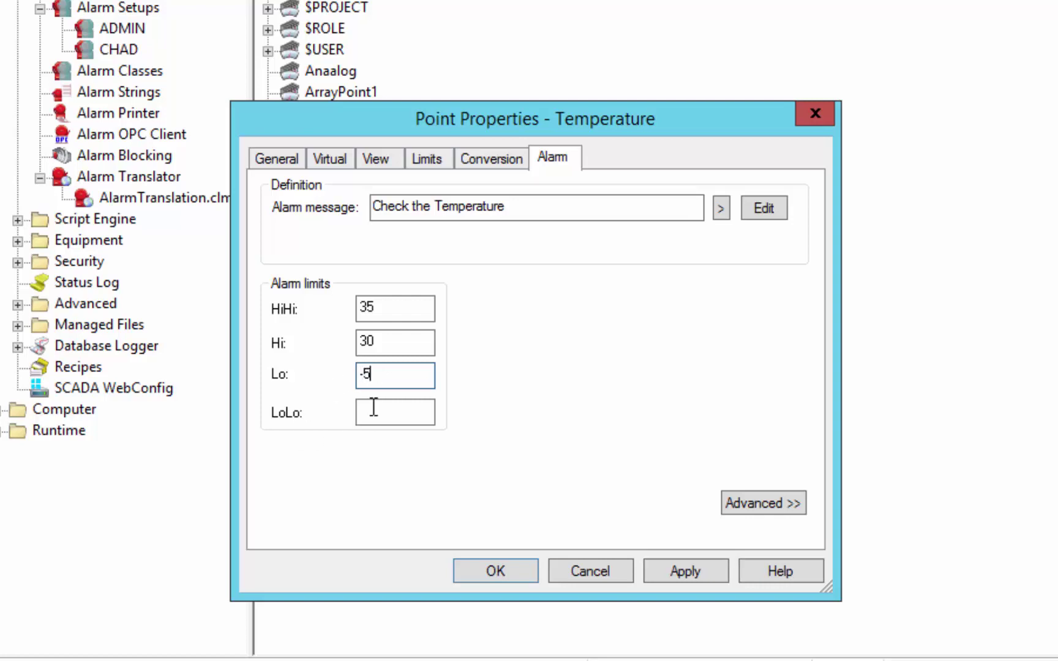
left_click(410, 411)
type("-15")
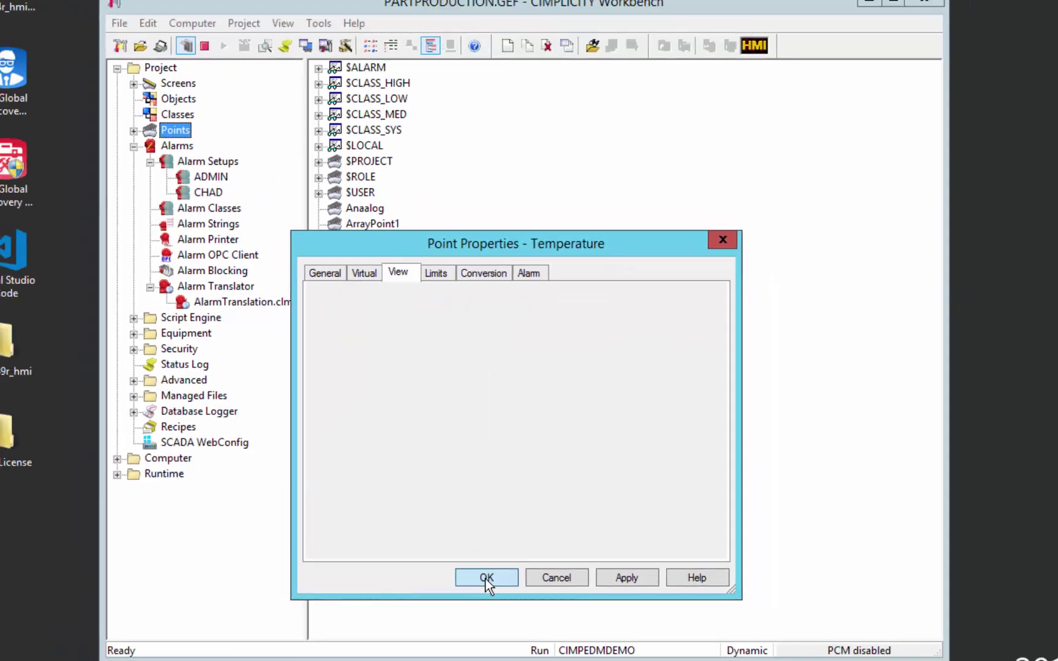
- Save the Temperature point and delete the misspelled 'Termperature' text from TestScreen
left_click(490, 576)
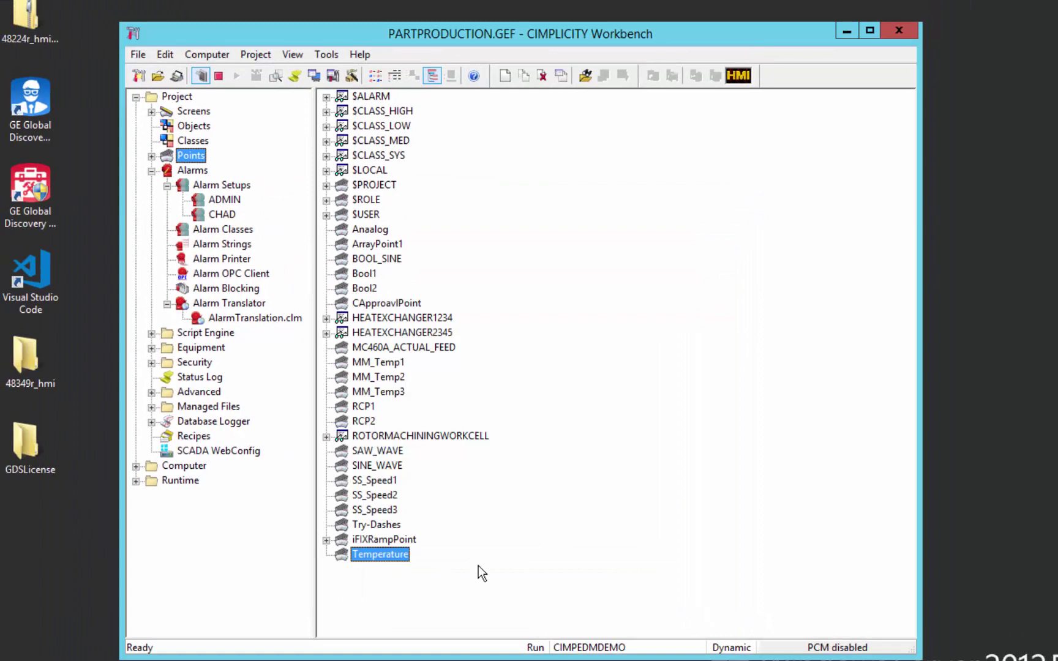
key("alt+Tab")
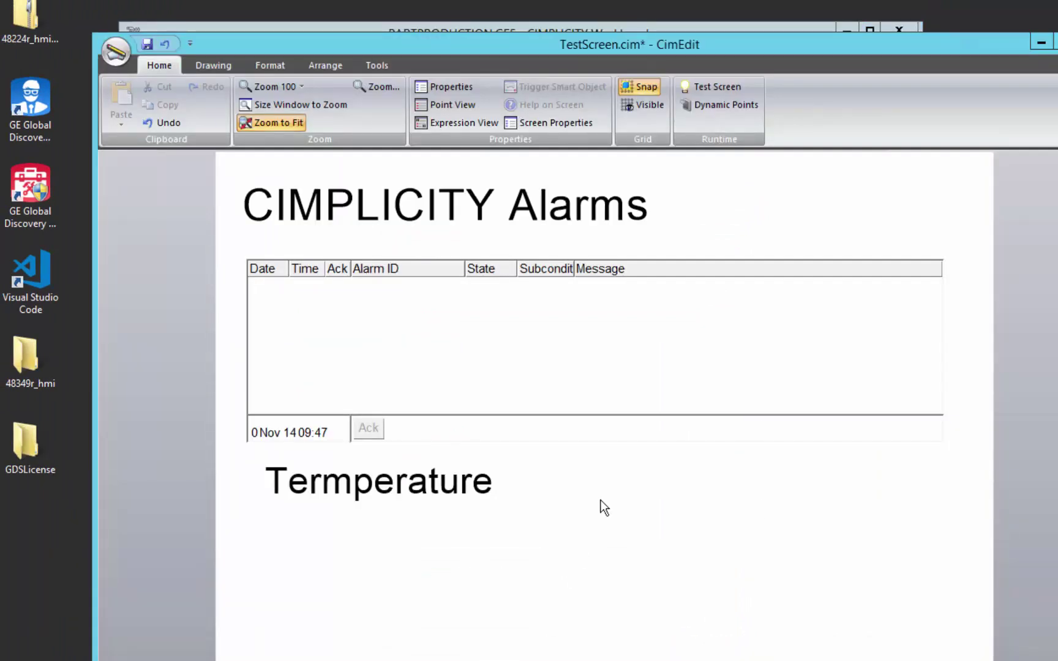
left_click(435, 481)
key("Delete")
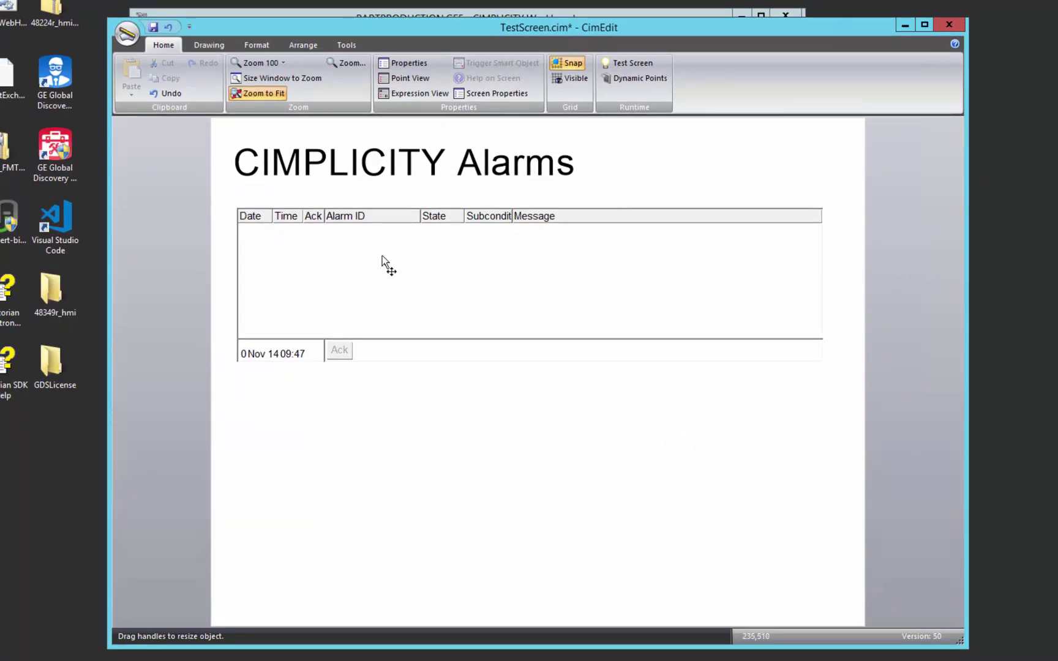
- Place the Temperature point on TestScreen, enlarge its text, and move it below the alarm table
left_click(506, 8)
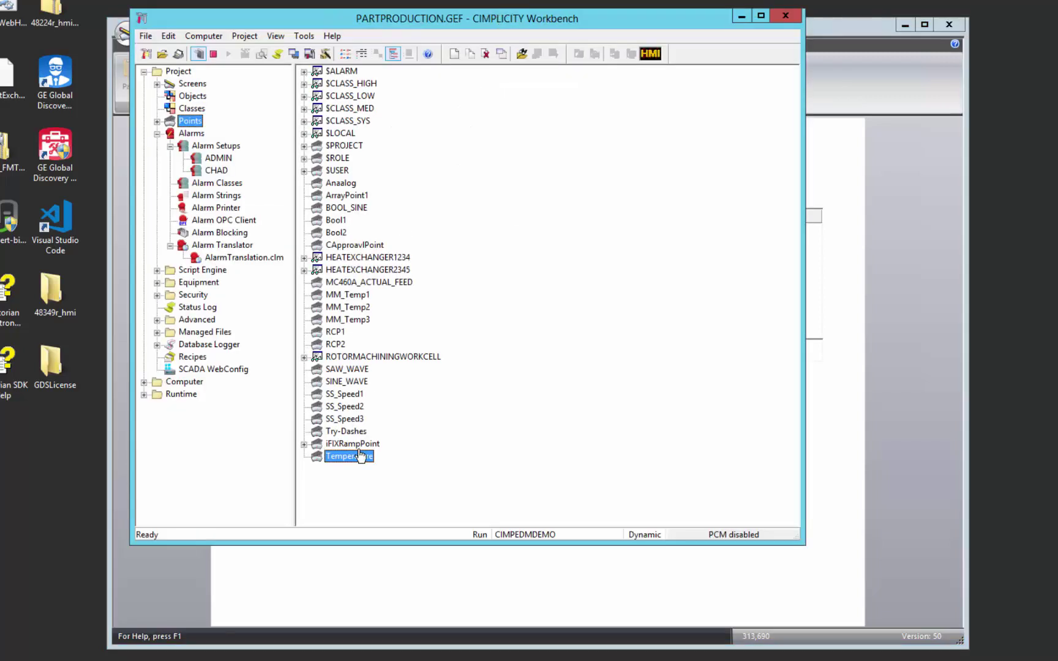
left_click_drag(380, 568, 380, 568)
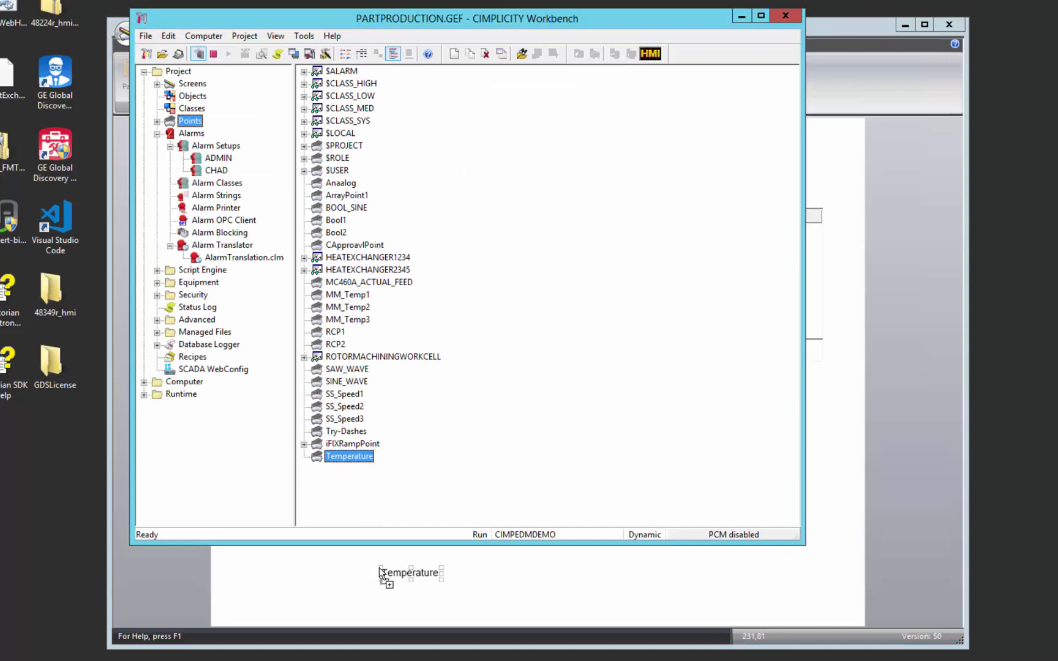
left_click(354, 573)
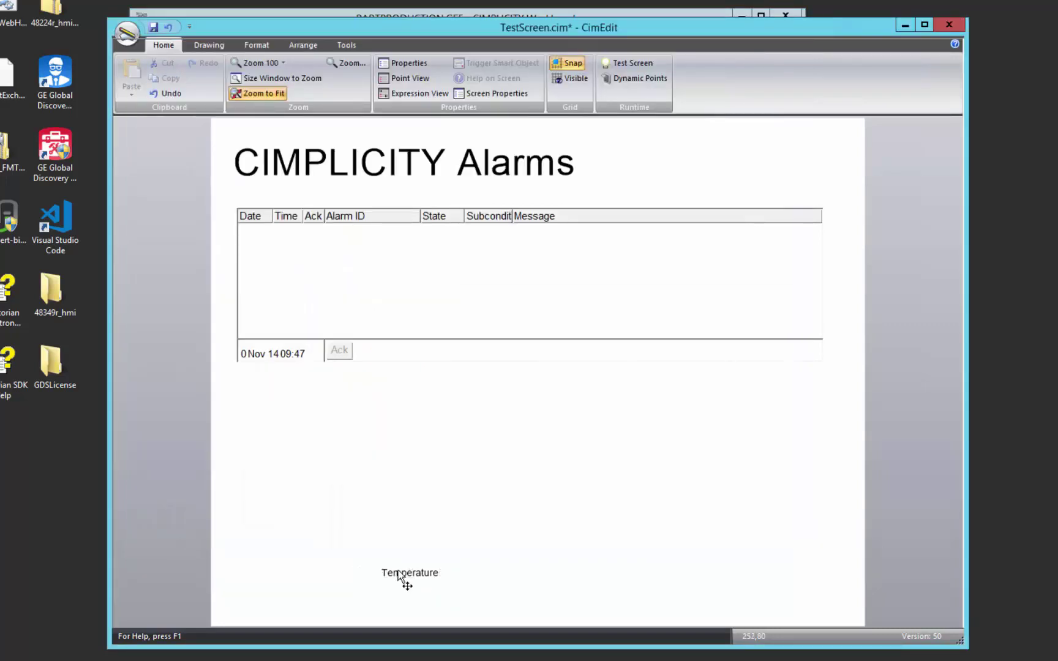
left_click_drag(382, 570, 331, 537)
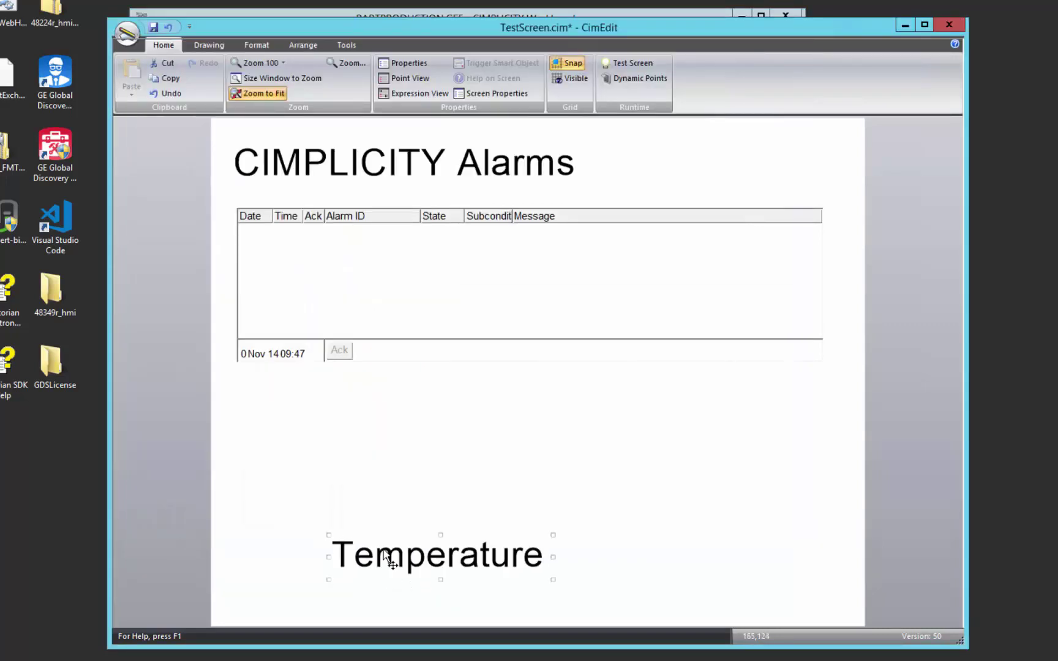
left_click_drag(411, 564, 309, 405)
- Enable Setpoint action on the Temperature text and set its display format to Integer
double_click(312, 413)
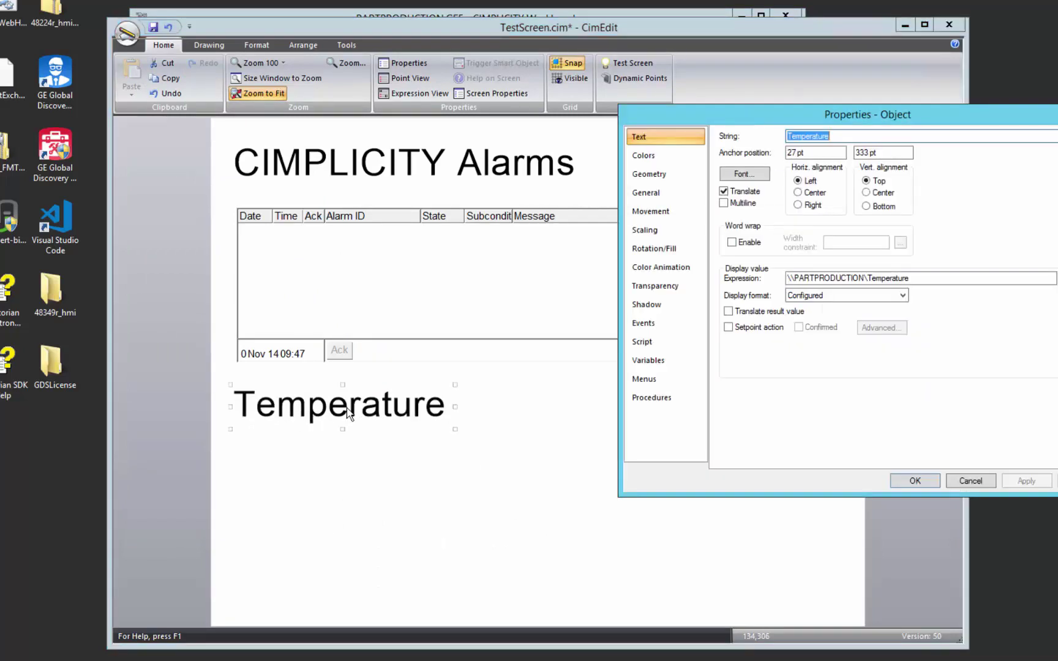
left_click(733, 328)
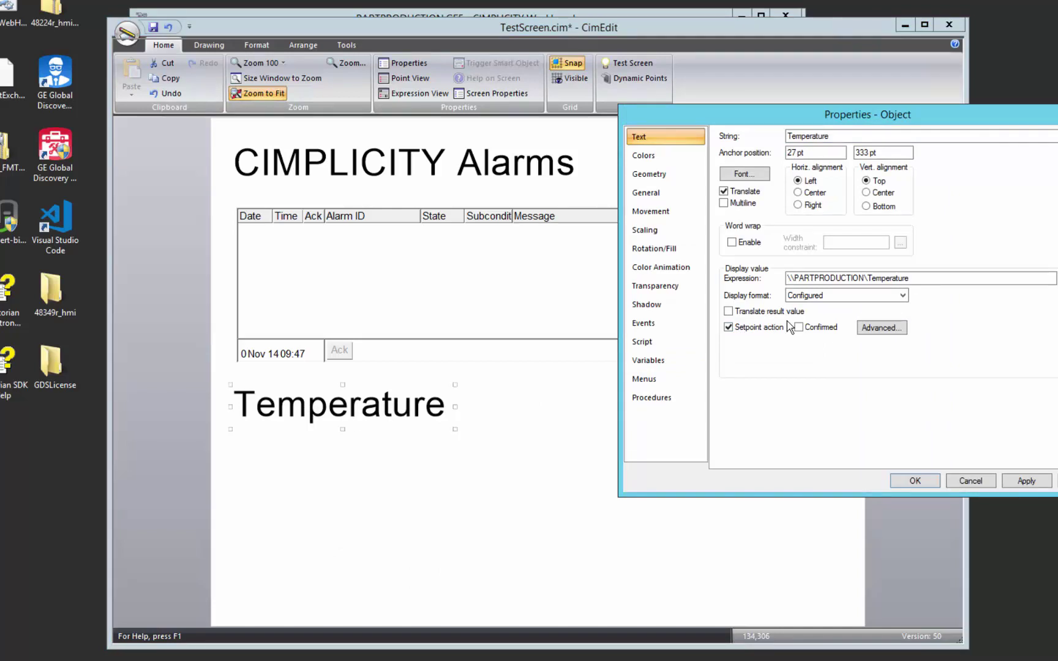
left_click(822, 297)
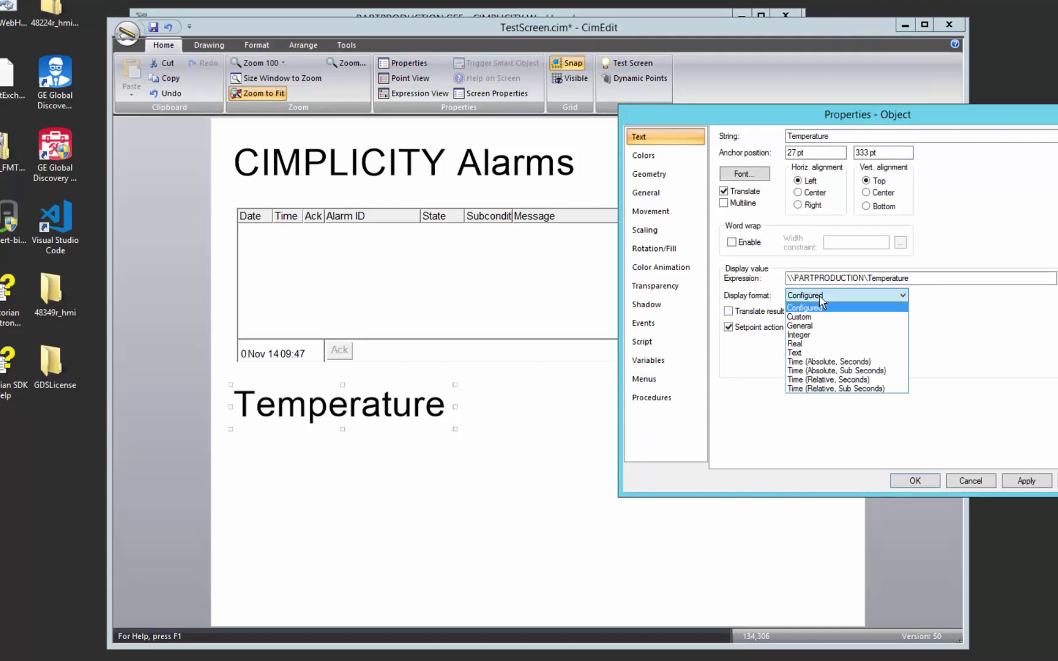
left_click(805, 336)
left_click(901, 482)
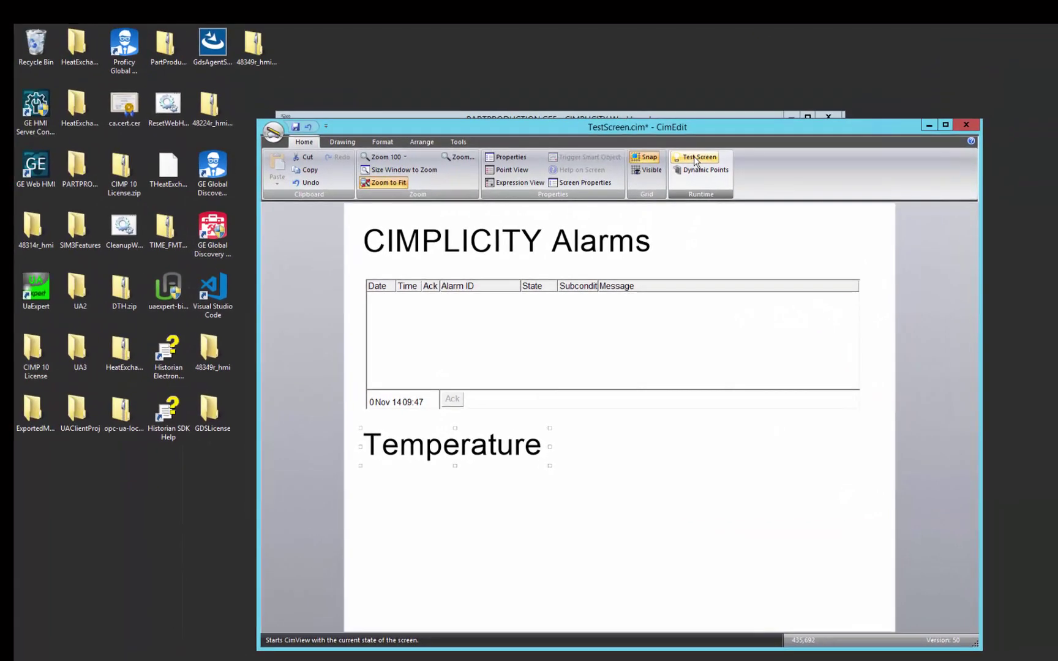
- Run TestScreen live in CimView and select the Temperature value 15 for editing
left_click(696, 160)
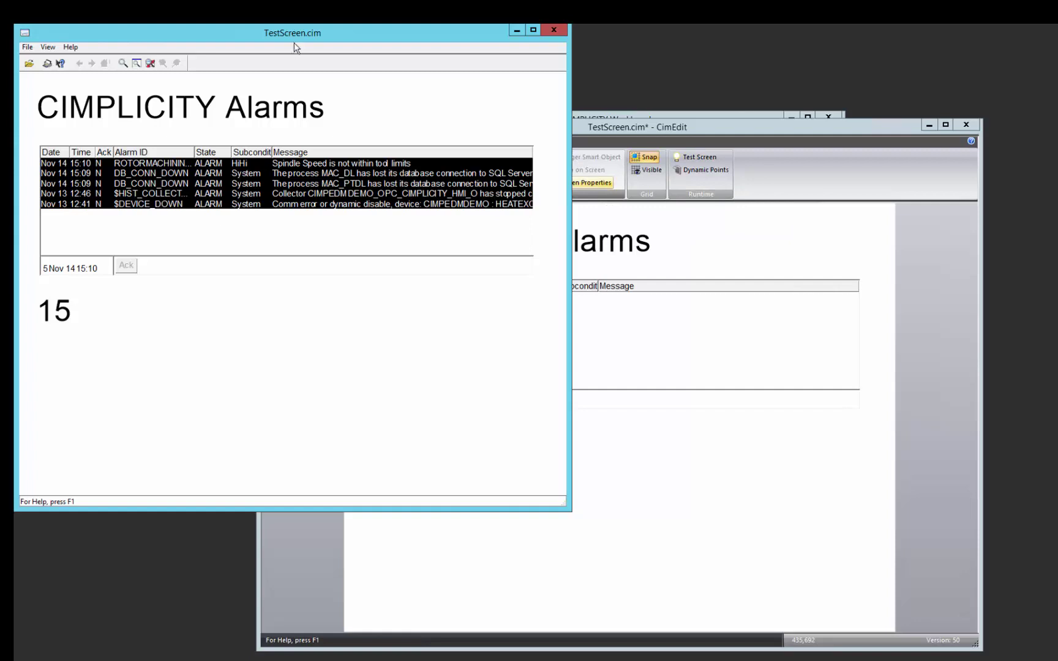
left_click_drag(307, 41, 442, 112)
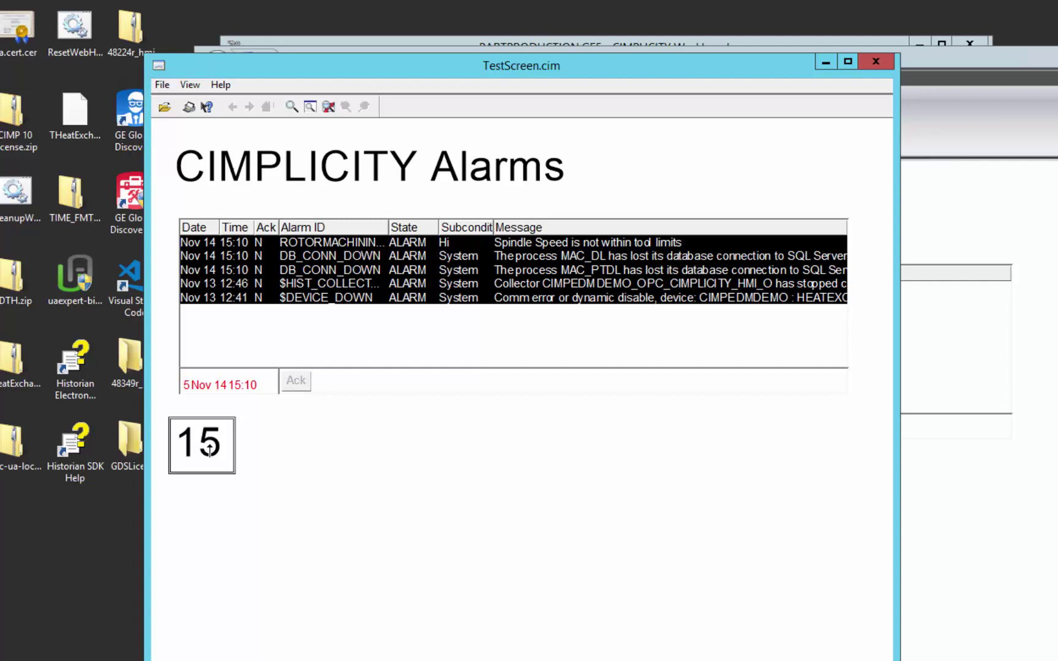
left_click(209, 450)
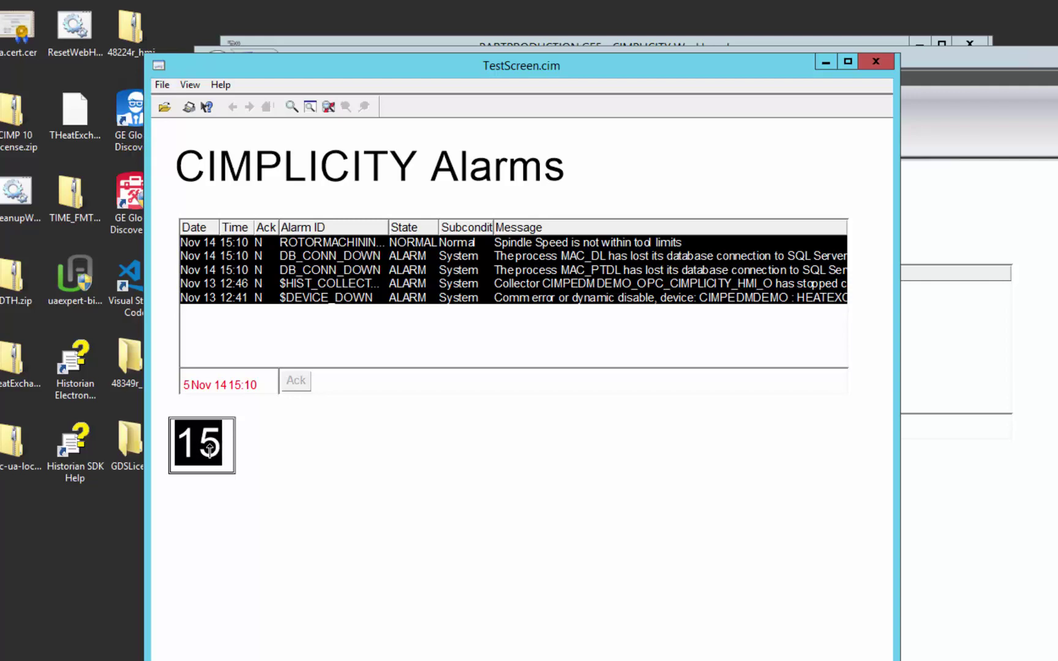
- Set Temperature to 36 to raise the HiHi alarm, then restore it to 15
type("36")
key("Return")
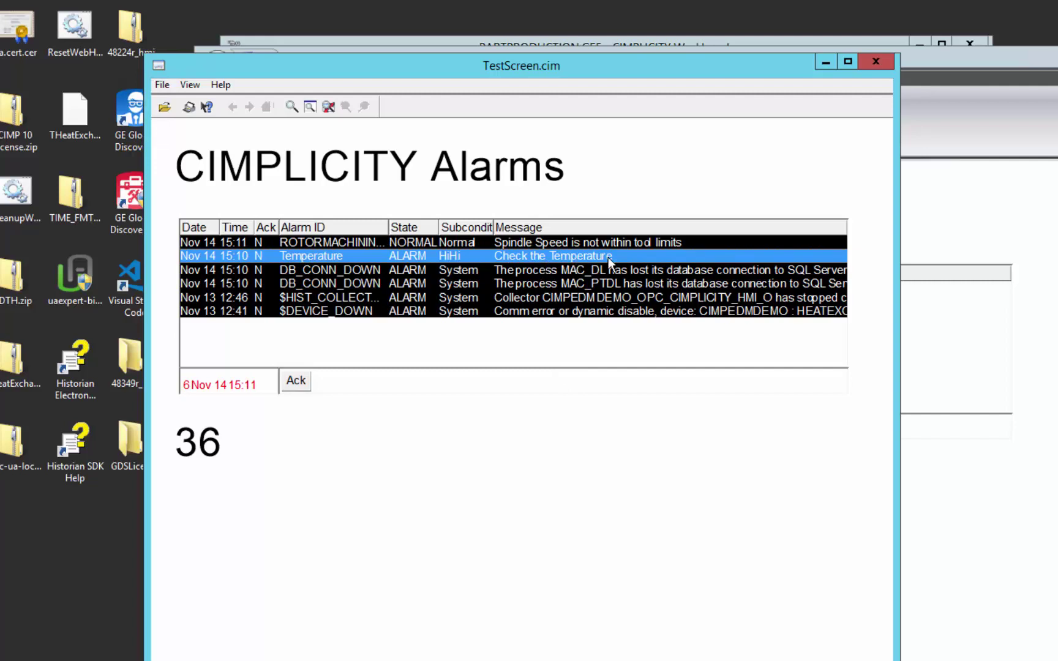
left_click(213, 447)
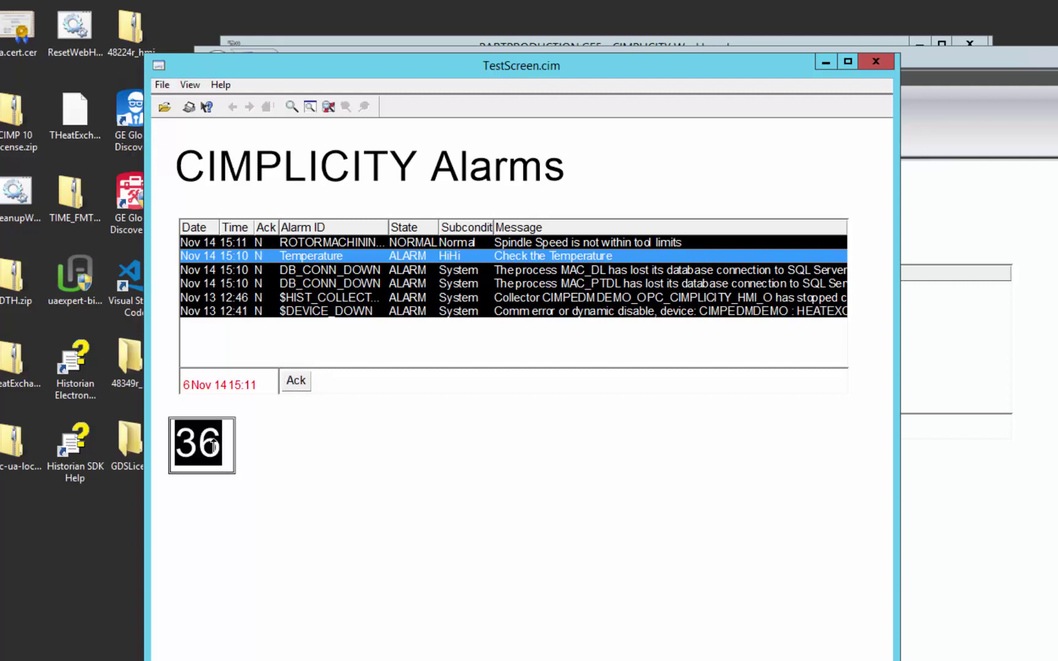
type("15")
key("Return")
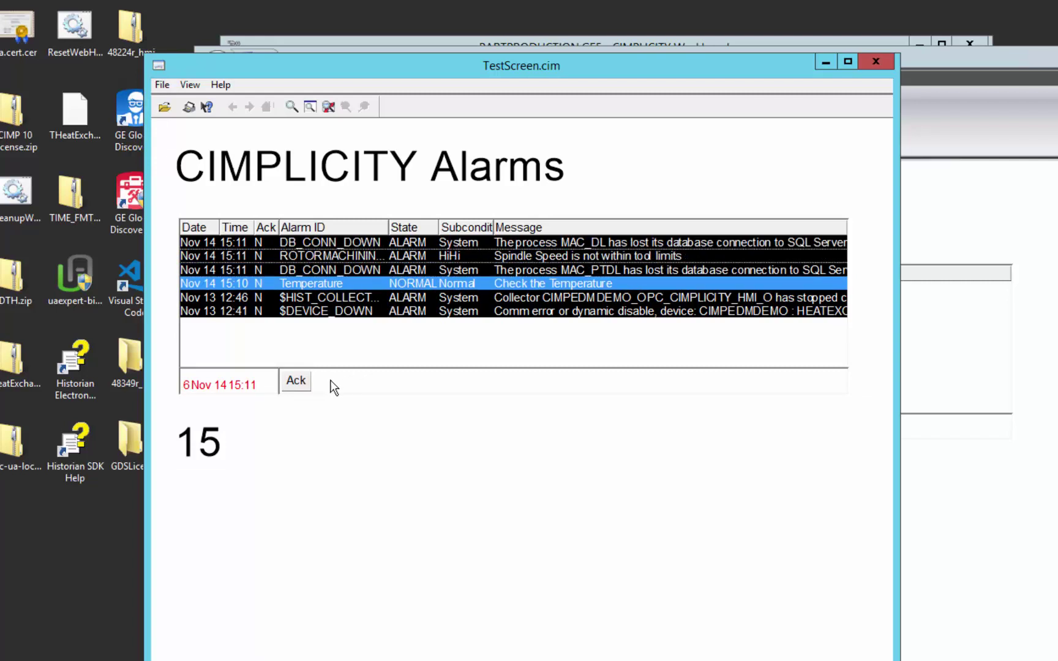
- Acknowledge the Temperature alarm and set Temperature to -20 to raise a LoLo alarm
left_click(296, 380)
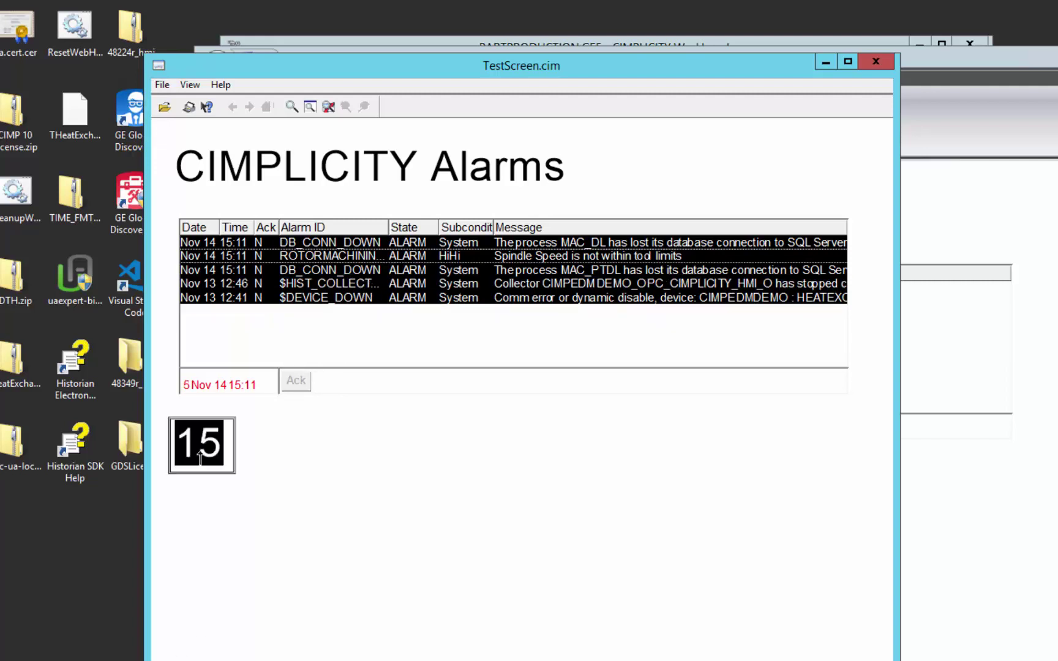
type("-")
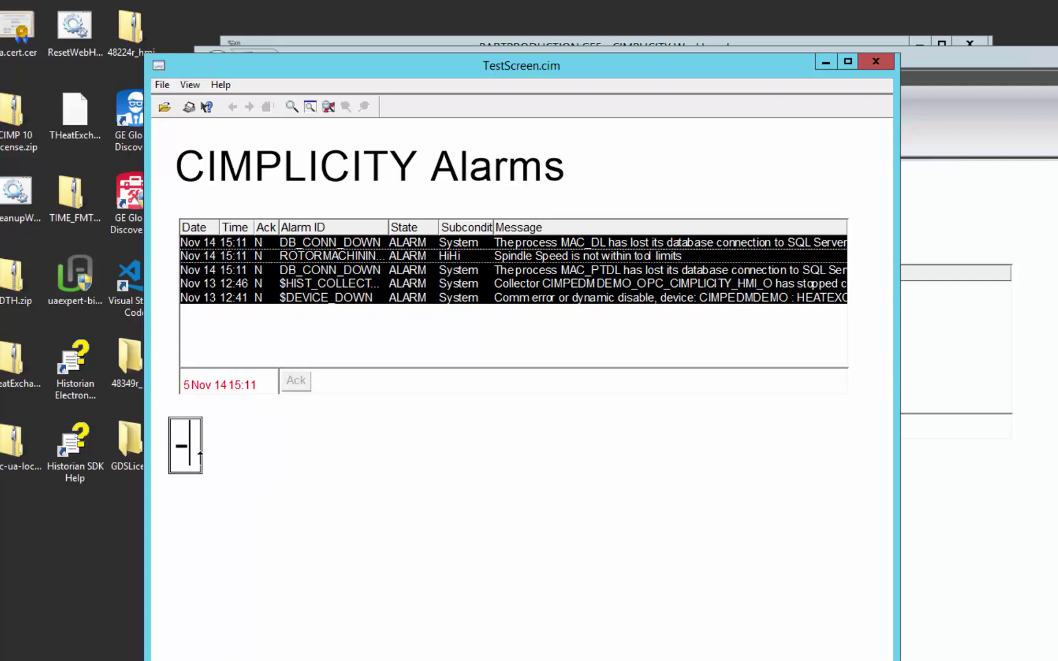
type("20")
key("Return")
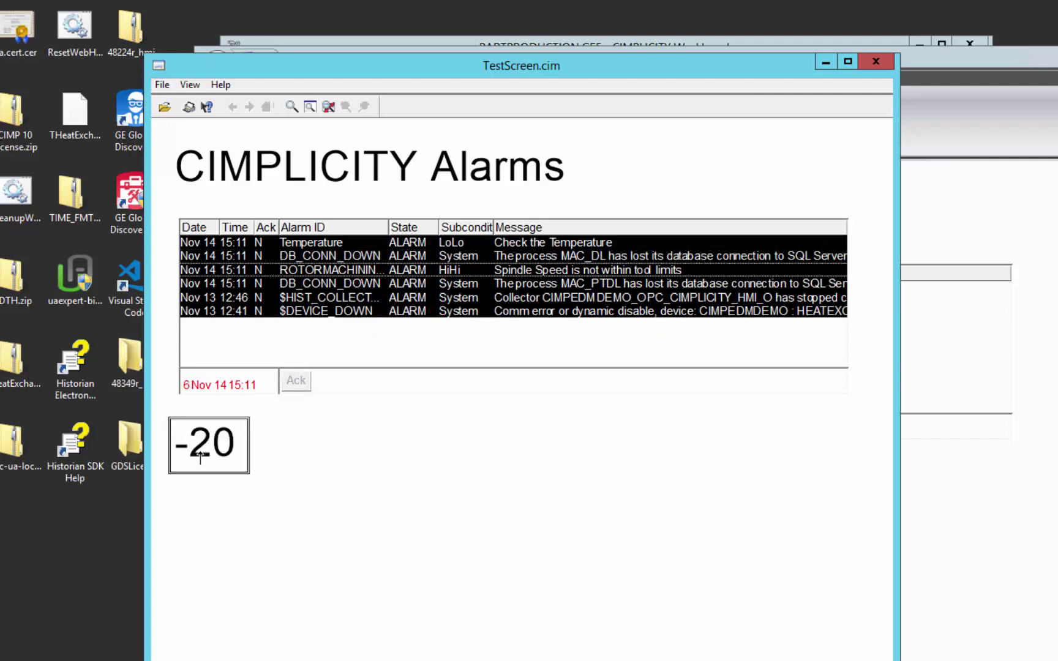
- Acknowledge the LoLo alarm and return Temperature to 10
left_click(447, 243)
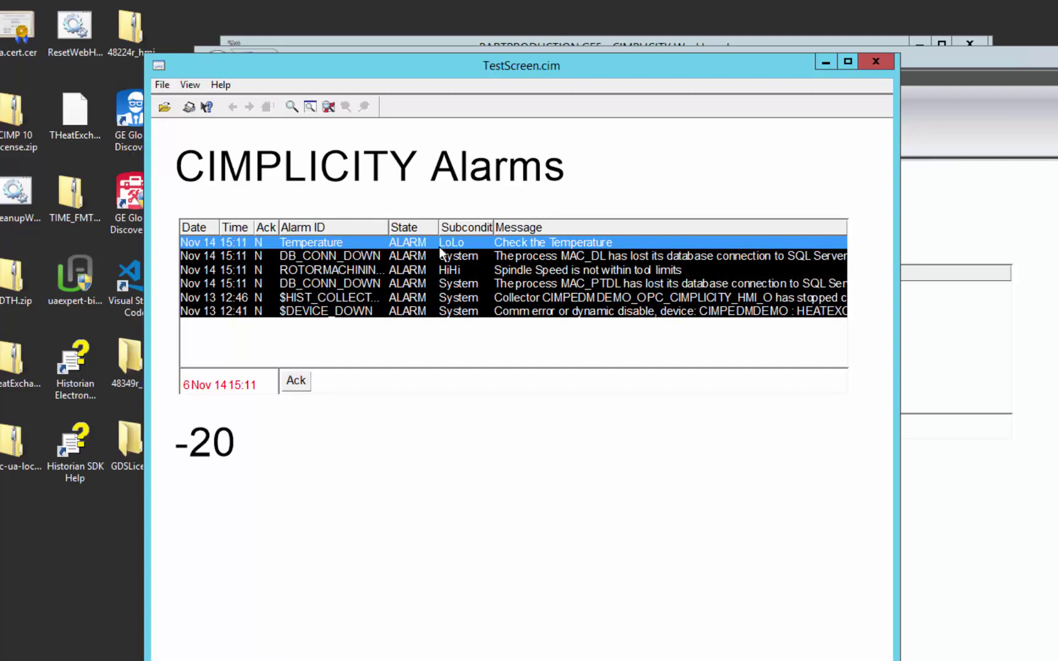
left_click(304, 383)
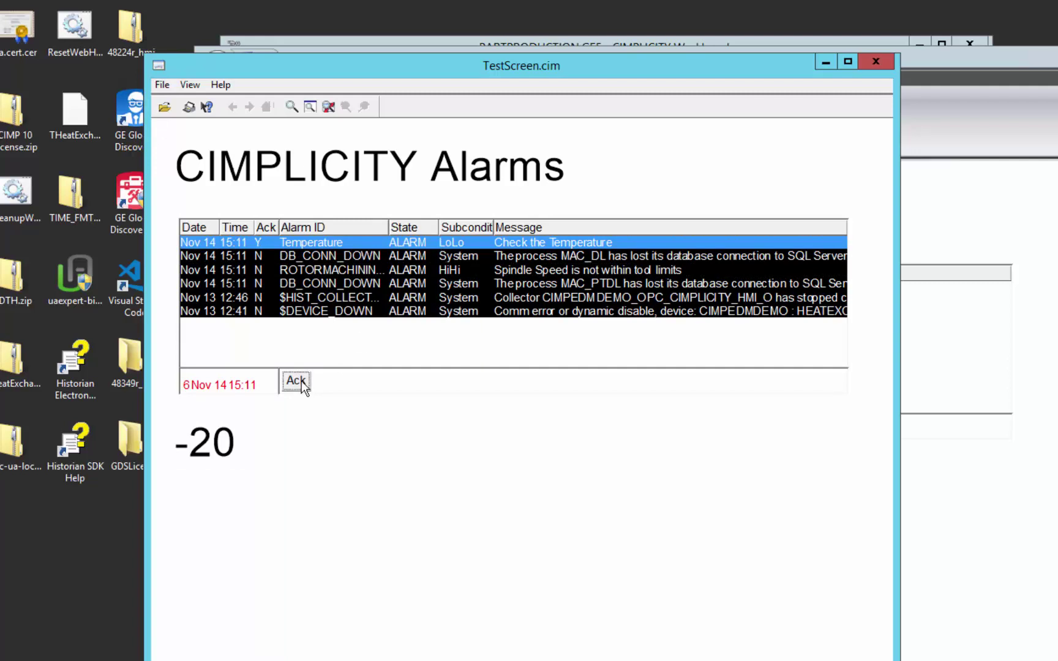
left_click(227, 447)
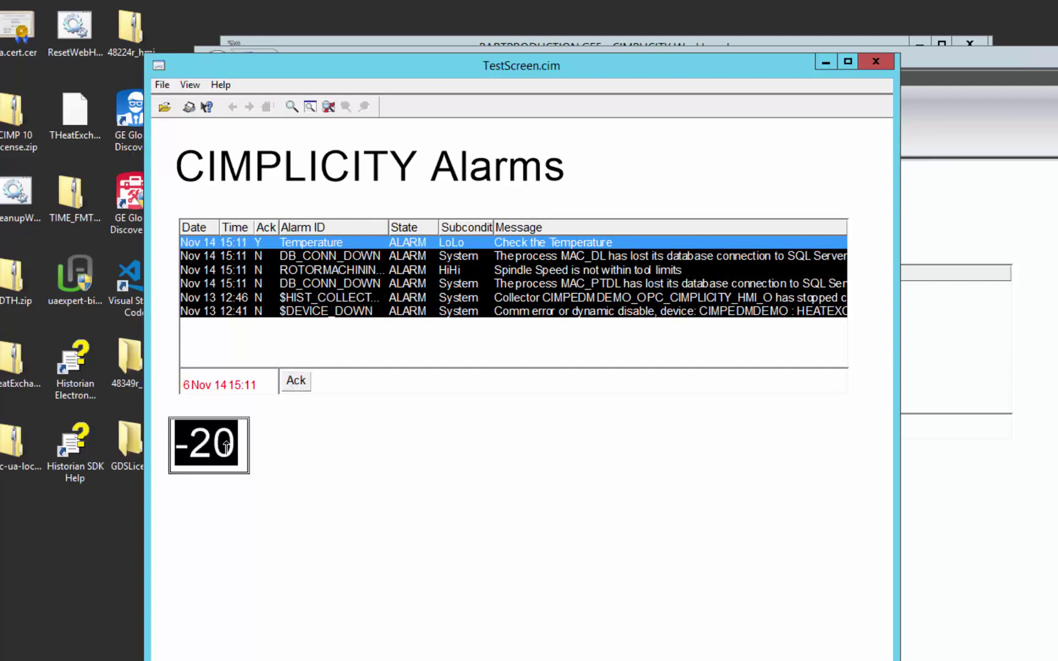
type("10")
key("Return")
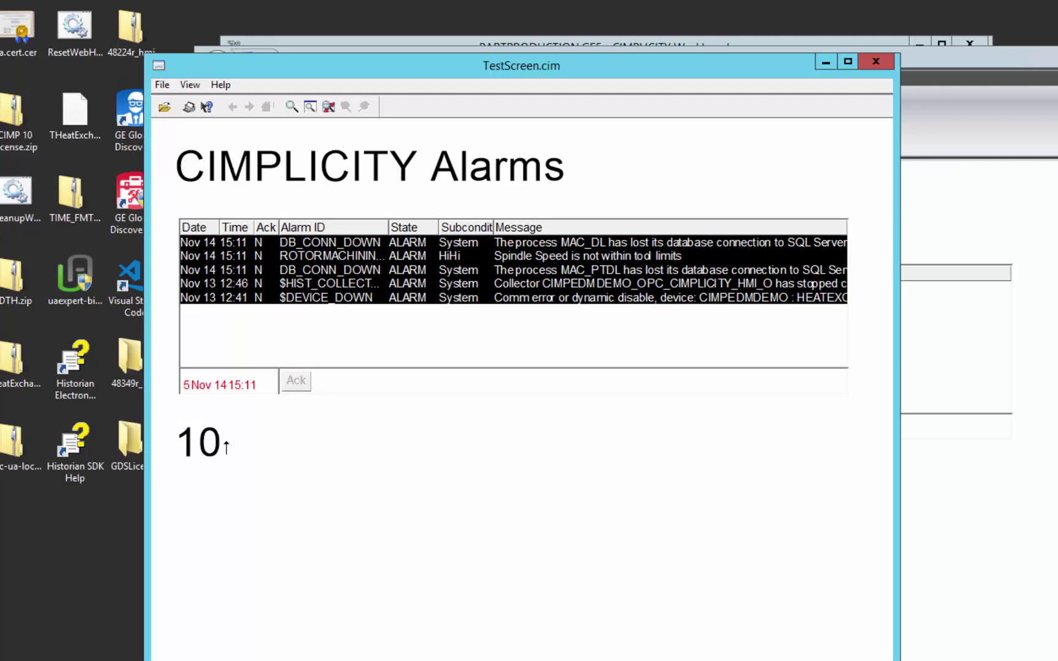